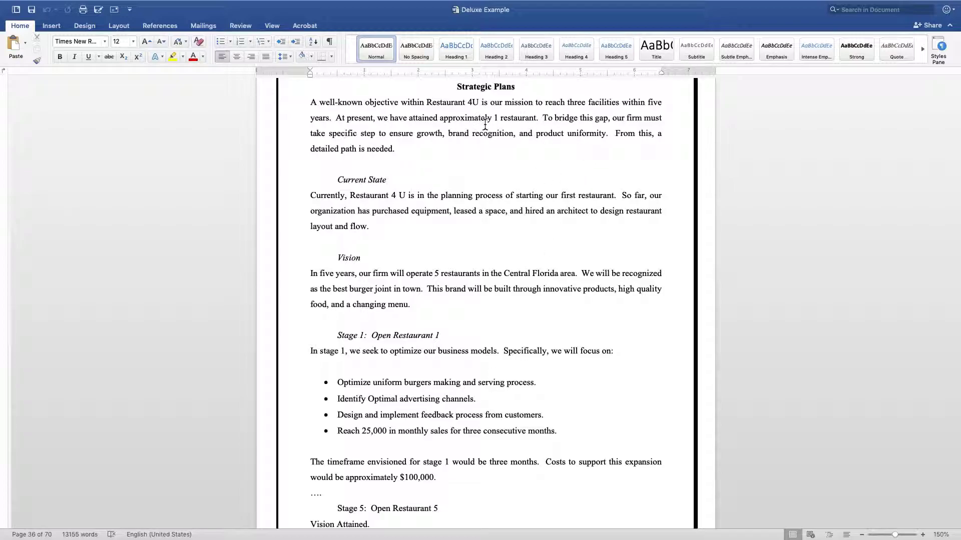
Scroll through the Strategic Plans page to review its Current State and stages.
{"action": "scroll", "coordinate": [471, 223], "scroll_direction": "up", "scroll_amount": 15}
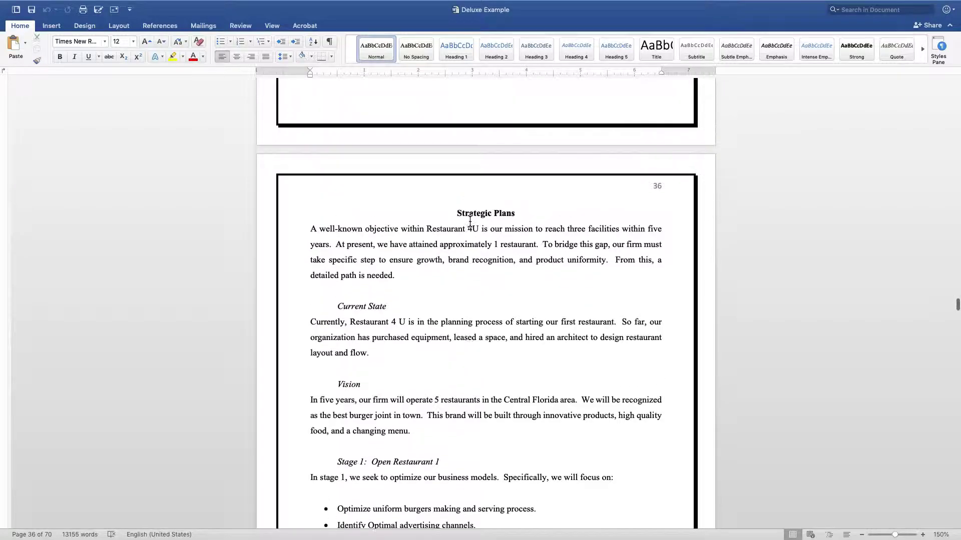
{"action": "scroll", "coordinate": [472, 225], "scroll_direction": "up", "scroll_amount": 15}
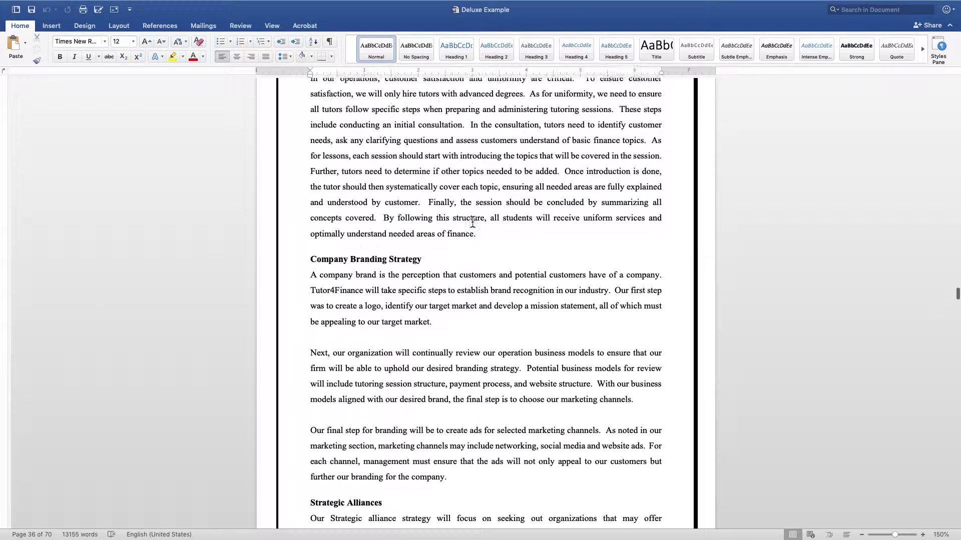
{"action": "scroll", "coordinate": [472, 225], "scroll_direction": "up", "scroll_amount": 15}
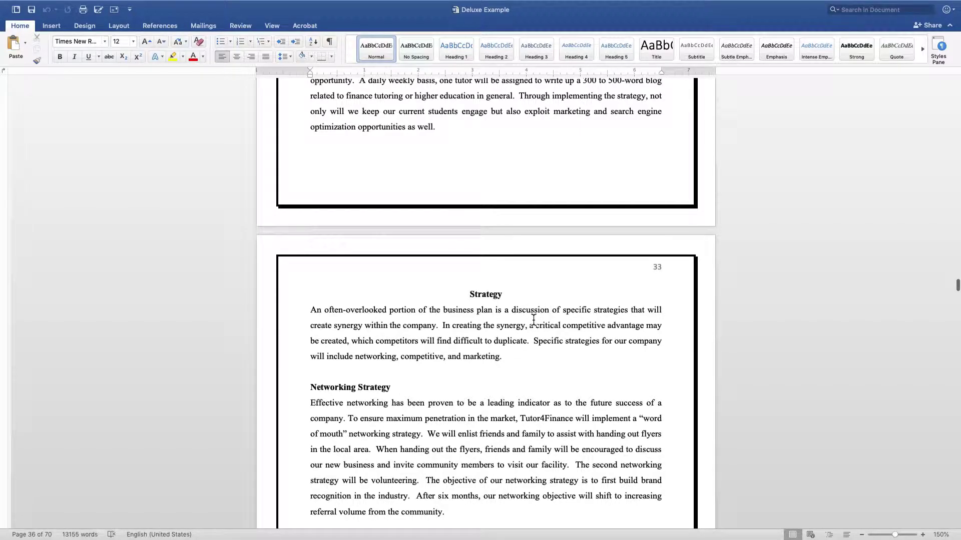
{"action": "scroll", "coordinate": [530, 320], "scroll_direction": "down", "scroll_amount": 4}
{"action": "scroll", "coordinate": [525, 322], "scroll_direction": "down", "scroll_amount": 14}
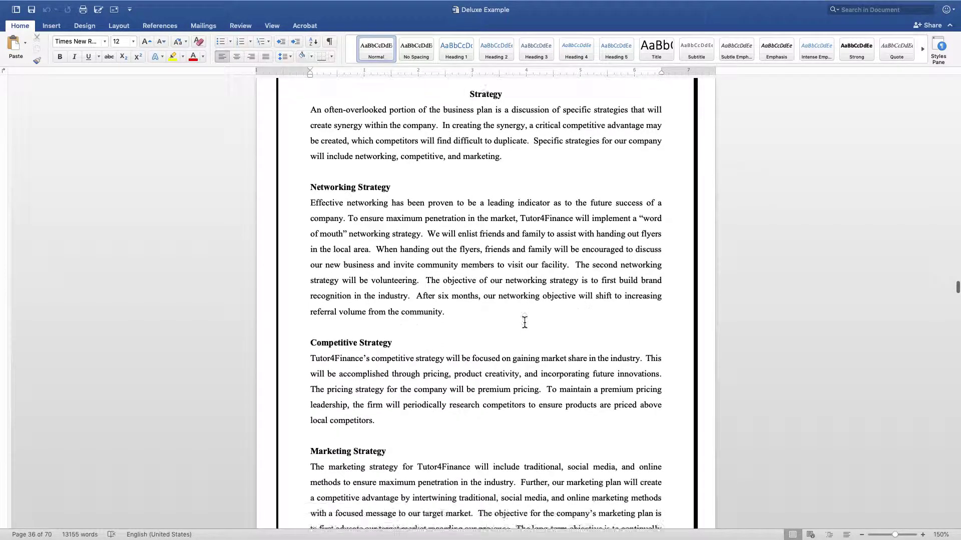
{"action": "scroll", "coordinate": [522, 319], "scroll_direction": "down", "scroll_amount": 11}
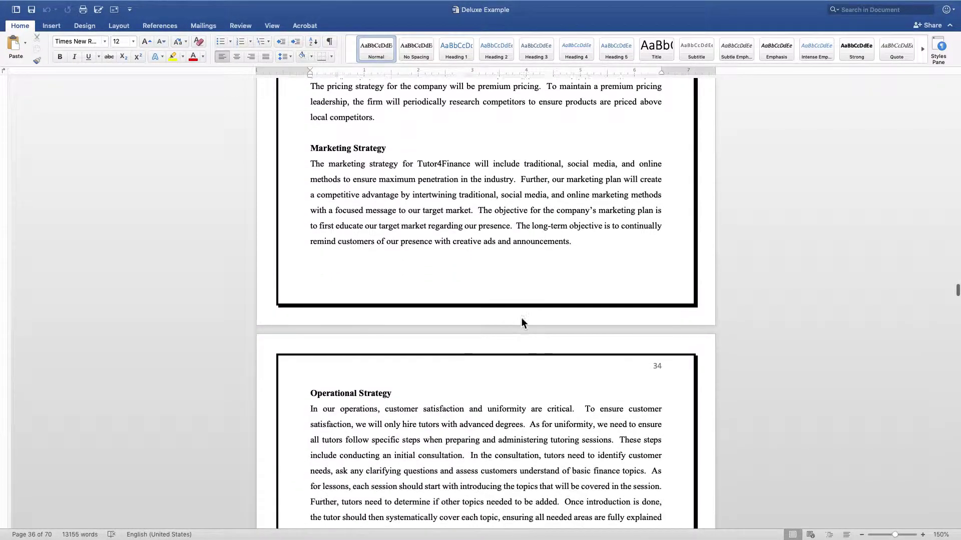
{"action": "scroll", "coordinate": [522, 323], "scroll_direction": "down", "scroll_amount": 9}
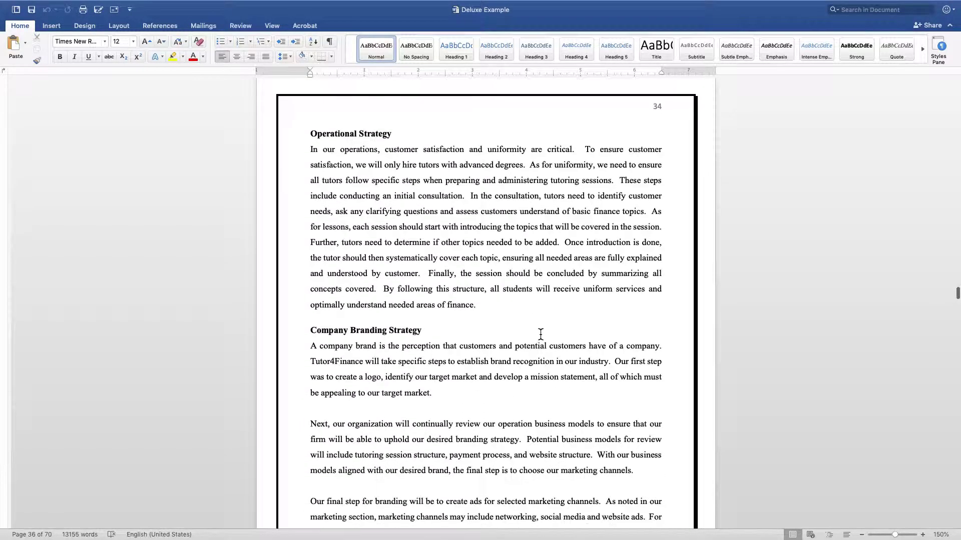
{"action": "scroll", "coordinate": [540, 334], "scroll_direction": "down", "scroll_amount": 20}
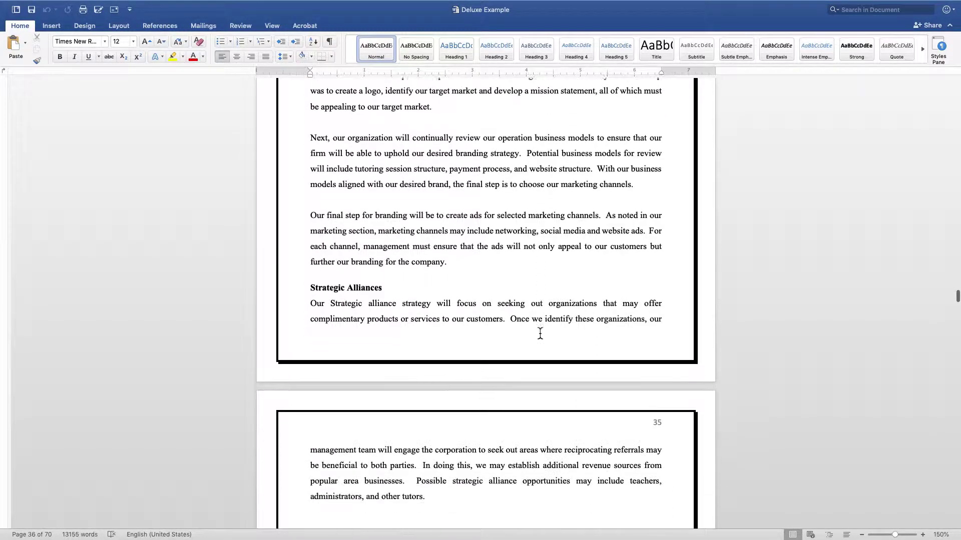
{"action": "scroll", "coordinate": [537, 334], "scroll_direction": "down", "scroll_amount": 12}
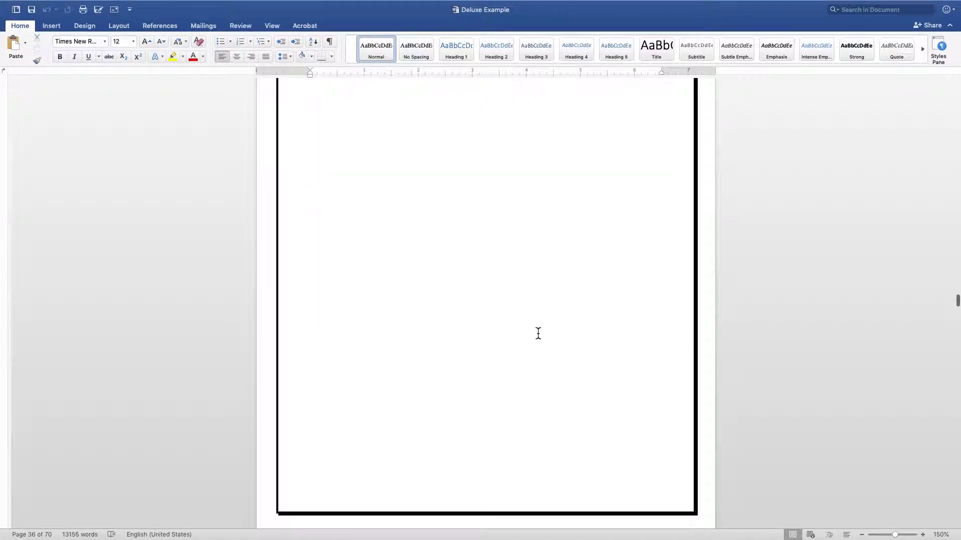
{"action": "scroll", "coordinate": [538, 332], "scroll_direction": "down", "scroll_amount": 6}
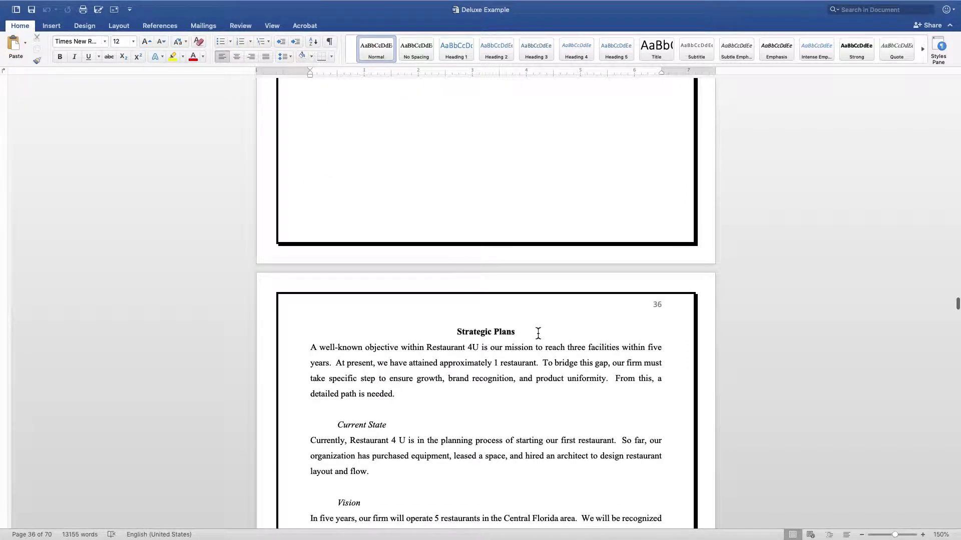
{"action": "scroll", "coordinate": [538, 333], "scroll_direction": "down", "scroll_amount": 2}
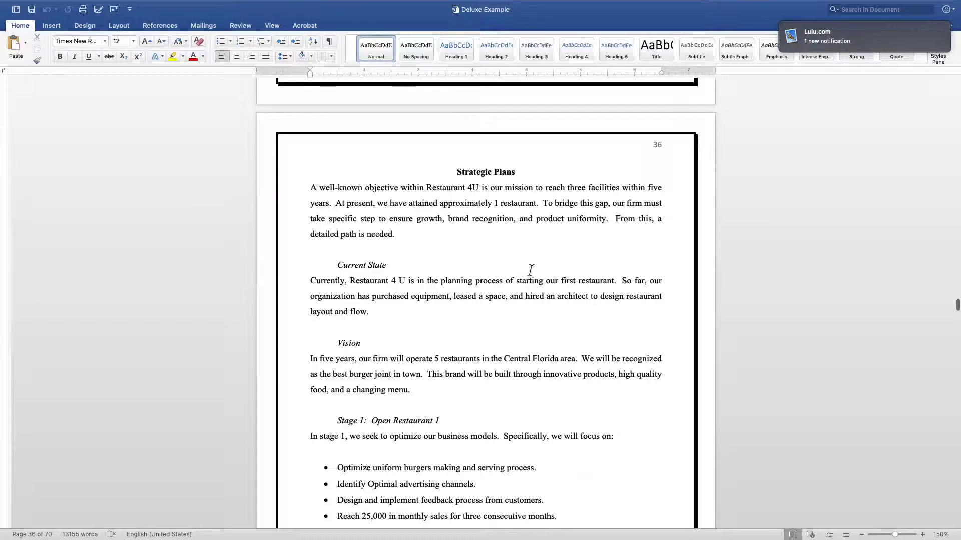
{"action": "scroll", "coordinate": [529, 268], "scroll_direction": "down", "scroll_amount": 1}
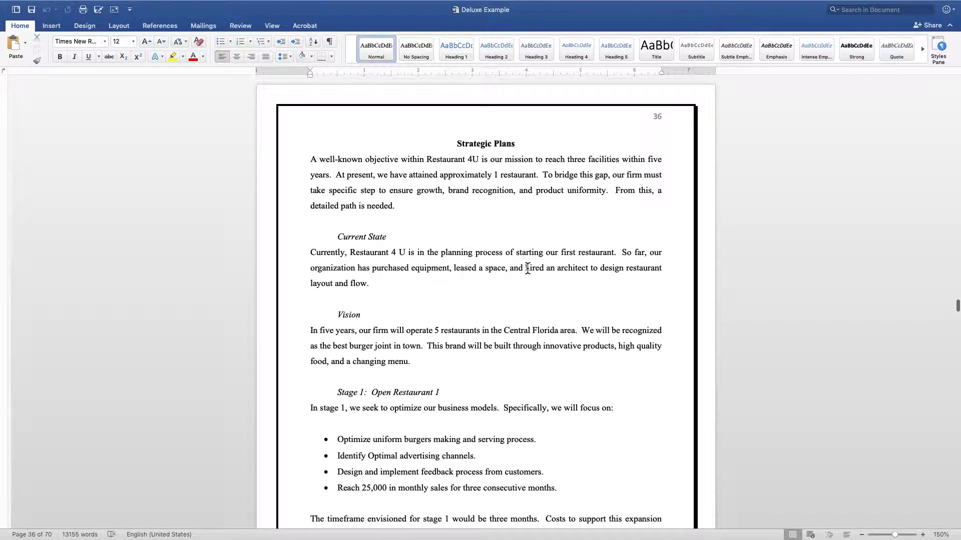
{"action": "scroll", "coordinate": [528, 268], "scroll_direction": "down", "scroll_amount": 1}
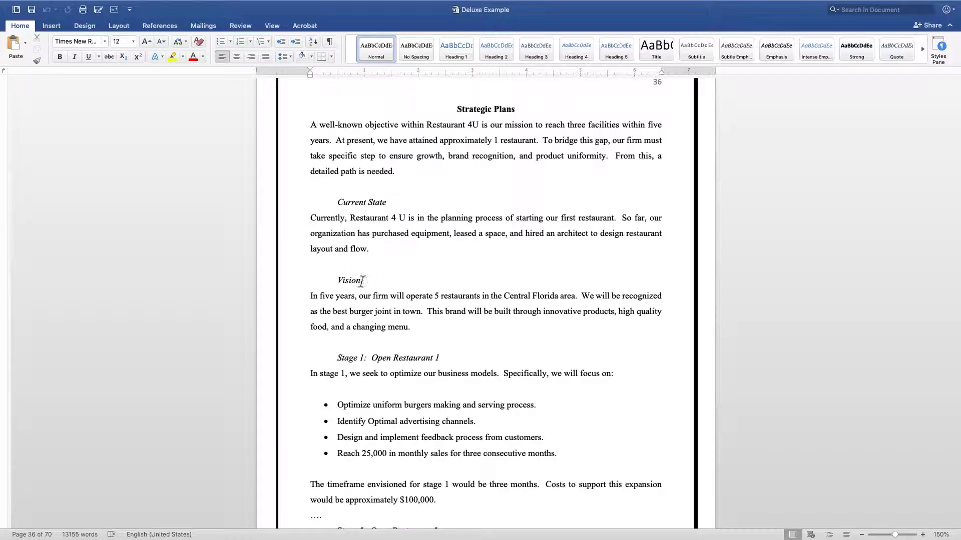
{"action": "scroll", "coordinate": [480, 335], "scroll_direction": "down", "scroll_amount": 4}
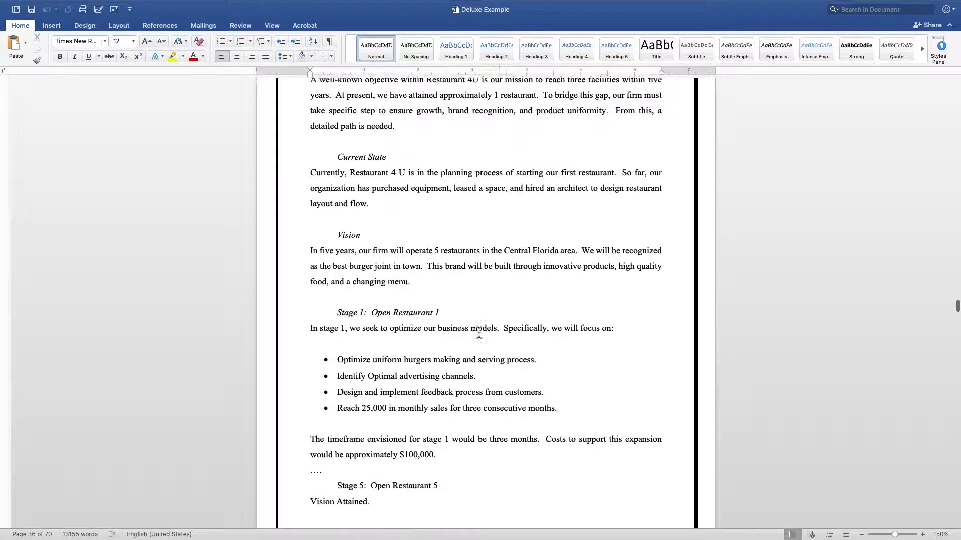
{"action": "scroll", "coordinate": [507, 347], "scroll_direction": "down", "scroll_amount": 1}
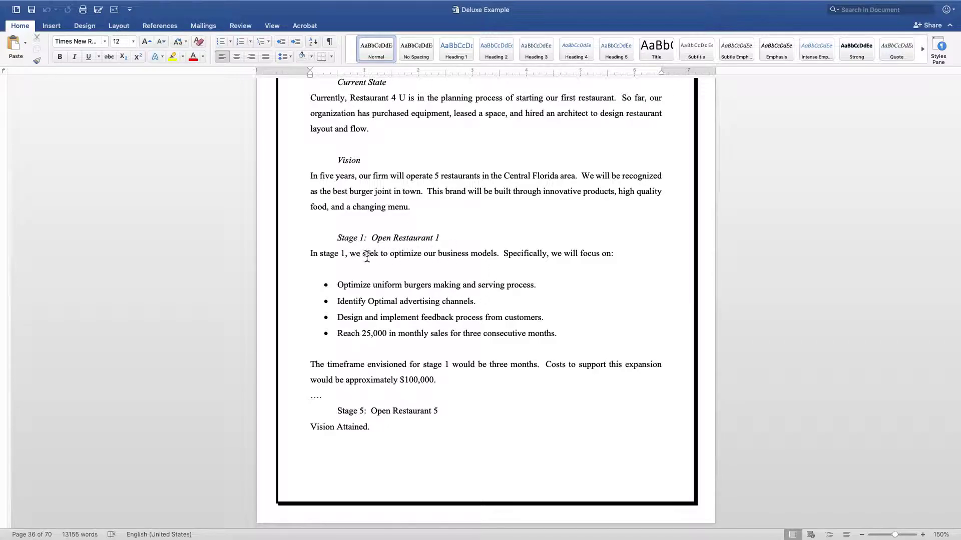
Select the Stage 1 phrase about optimizing business models.
{"action": "left_click_drag", "start_coordinate": [497, 256], "coordinate": [355, 259]}
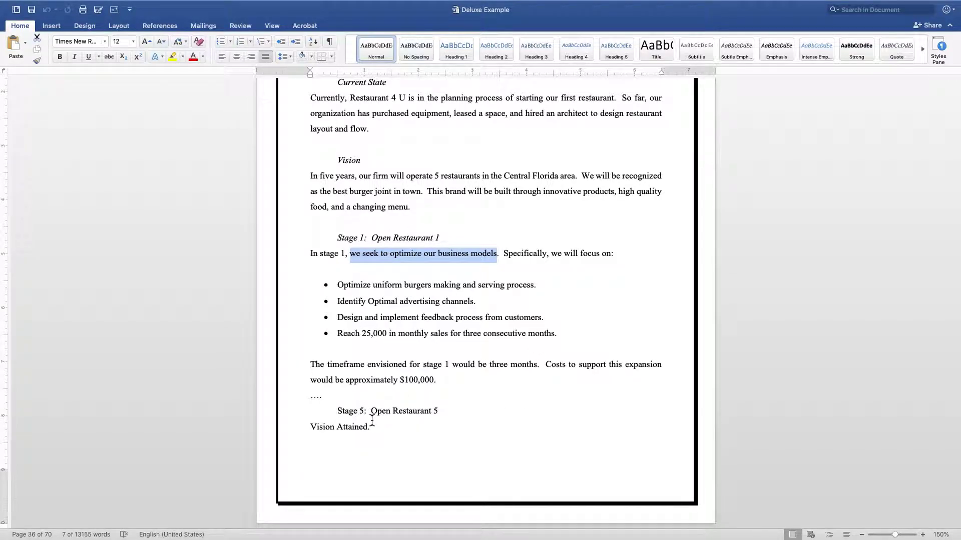
{"action": "scroll", "coordinate": [449, 255], "scroll_direction": "up", "scroll_amount": 3}
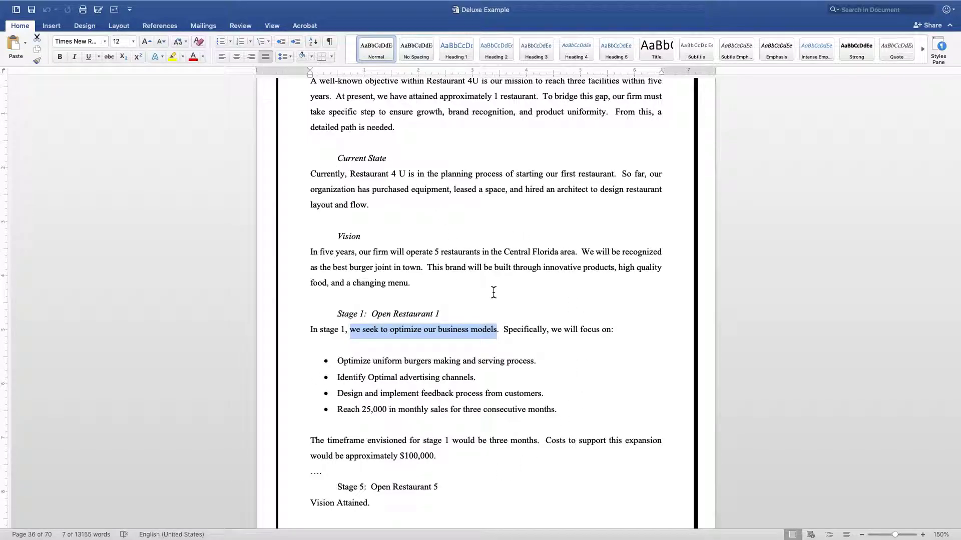
{"action": "scroll", "coordinate": [495, 295], "scroll_direction": "up", "scroll_amount": 3}
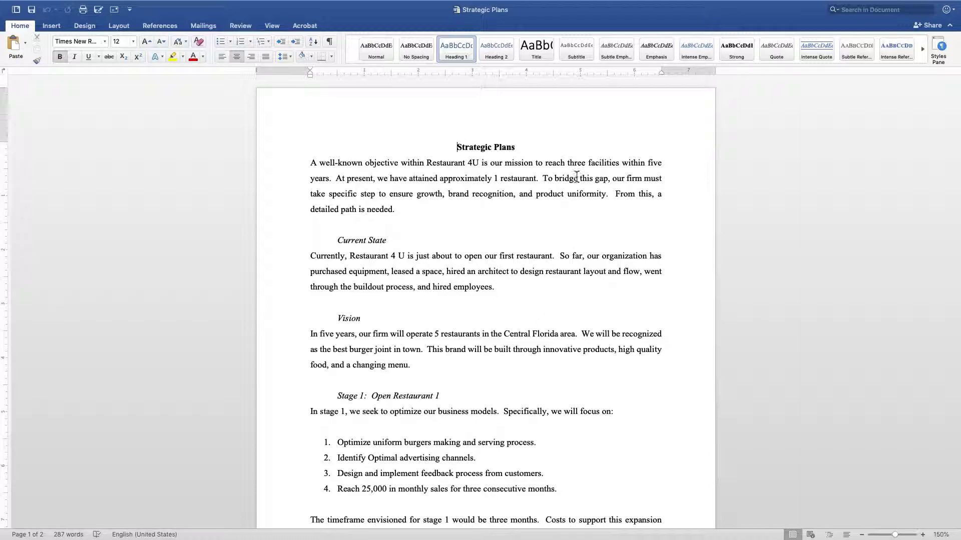
Scroll to page 2's Stage 1: Open Restaurant 1 section on burger making, quality and presentation.
{"action": "scroll", "coordinate": [594, 311], "scroll_direction": "down", "scroll_amount": 1}
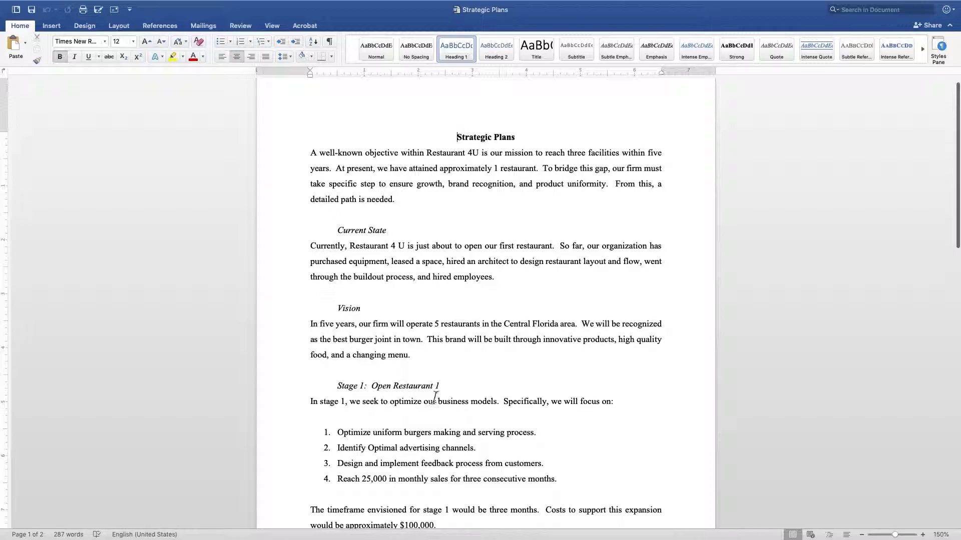
{"action": "scroll", "coordinate": [493, 354], "scroll_direction": "down", "scroll_amount": 1}
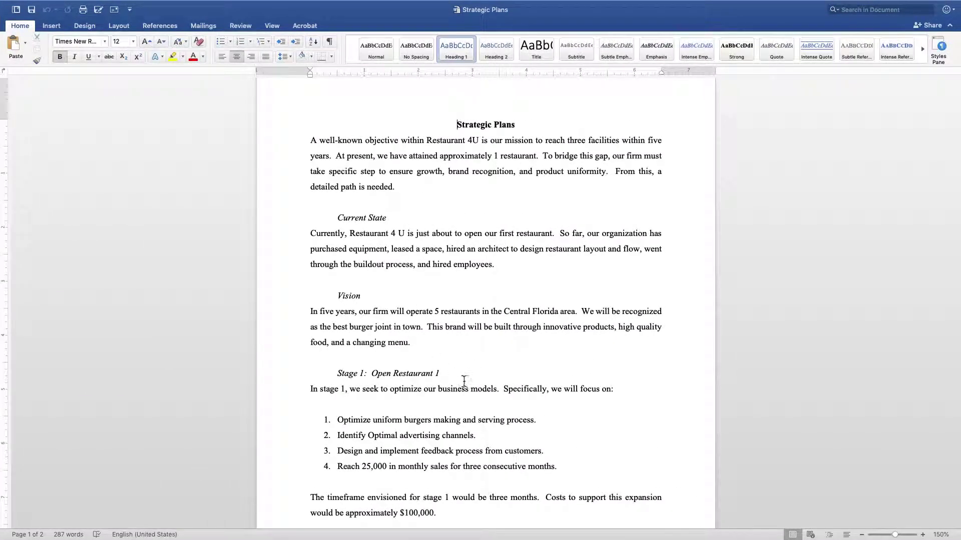
{"action": "scroll", "coordinate": [491, 382], "scroll_direction": "down", "scroll_amount": 9}
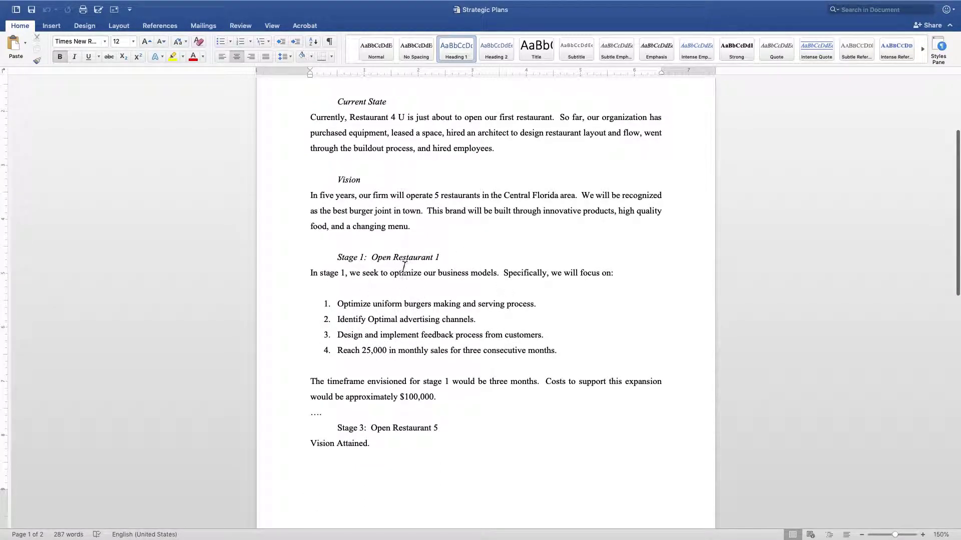
{"action": "scroll", "coordinate": [448, 396], "scroll_direction": "down", "scroll_amount": 10}
{"action": "scroll", "coordinate": [450, 409], "scroll_direction": "down", "scroll_amount": 4}
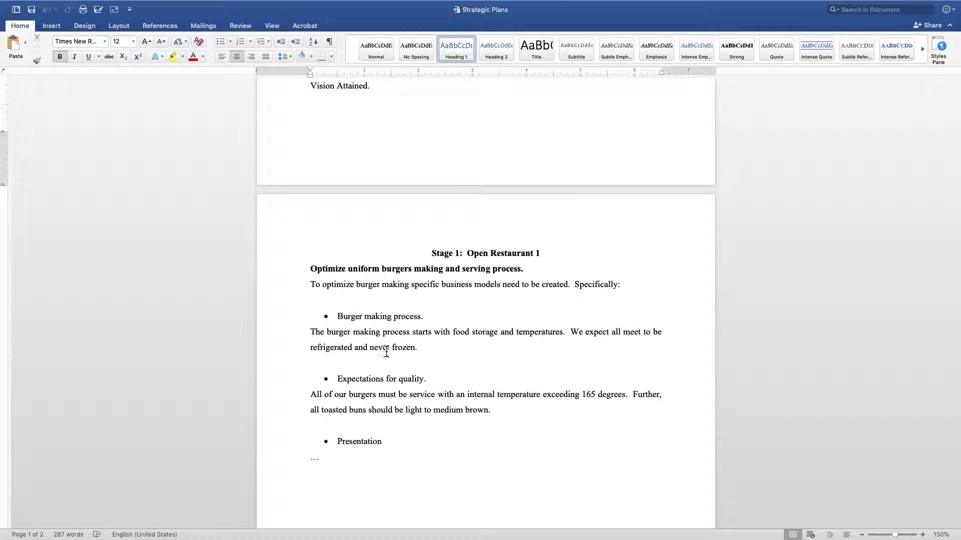
{"action": "scroll", "coordinate": [395, 320], "scroll_direction": "up", "scroll_amount": 5}
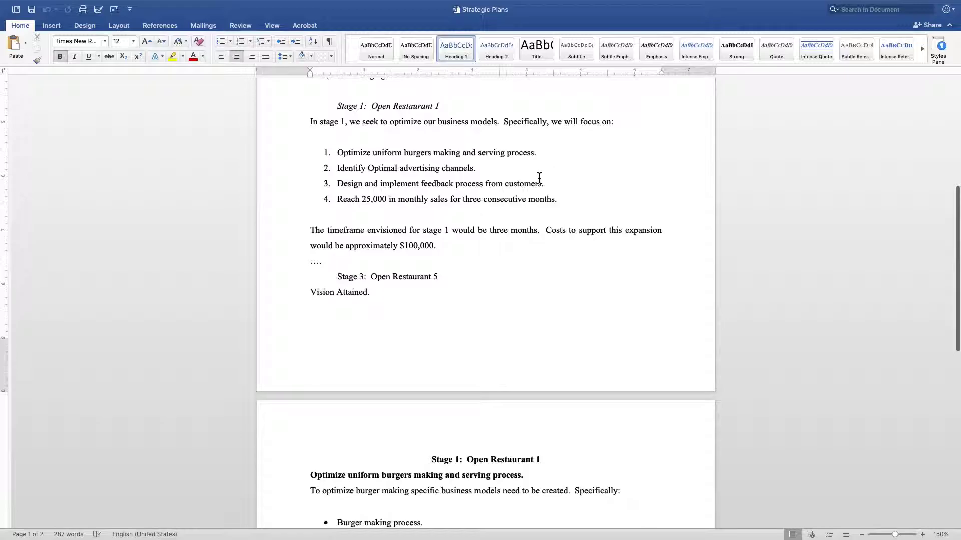
{"action": "scroll", "coordinate": [536, 495], "scroll_direction": "down", "scroll_amount": 5}
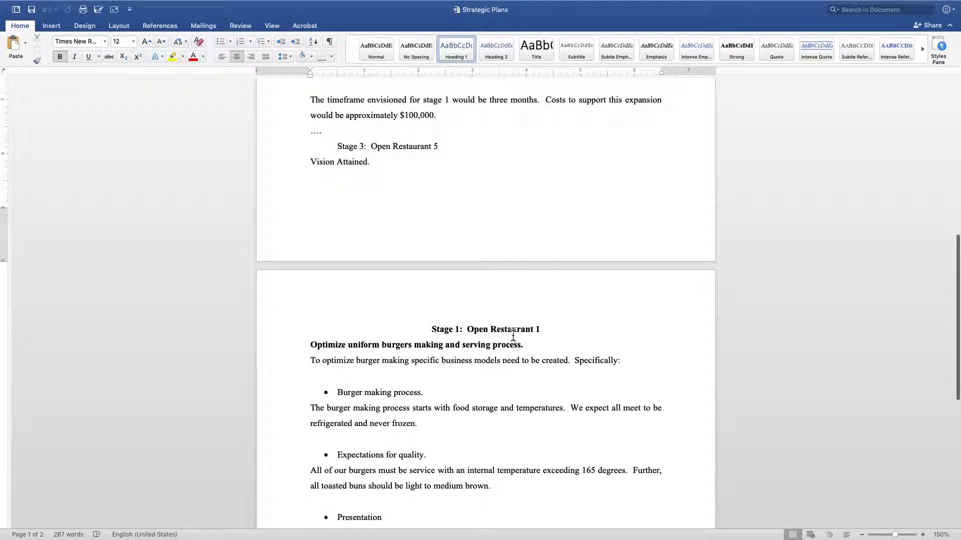
{"action": "scroll", "coordinate": [478, 385], "scroll_direction": "down", "scroll_amount": 1}
{"action": "scroll", "coordinate": [478, 385], "scroll_direction": "down", "scroll_amount": 1}
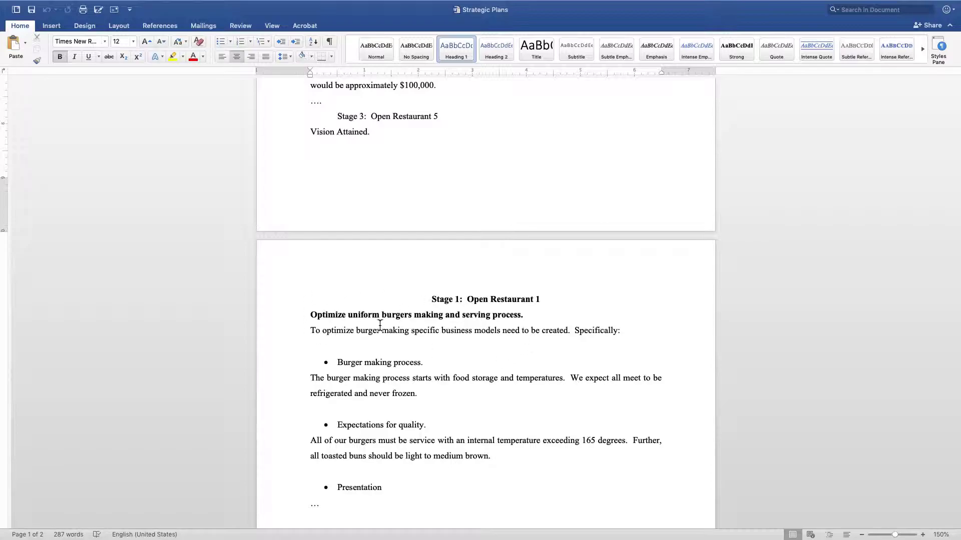
{"action": "scroll", "coordinate": [396, 407], "scroll_direction": "up", "scroll_amount": 10}
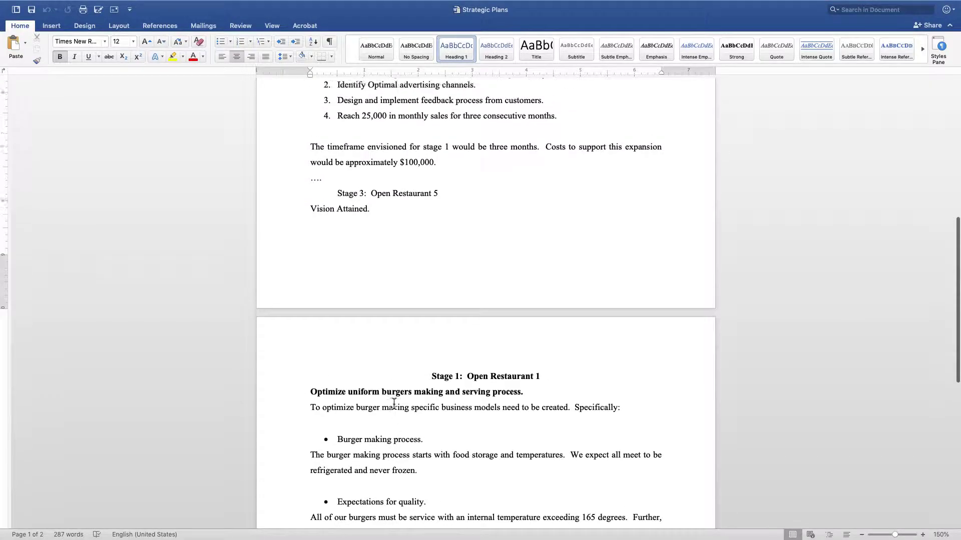
{"action": "scroll", "coordinate": [399, 404], "scroll_direction": "up", "scroll_amount": 6}
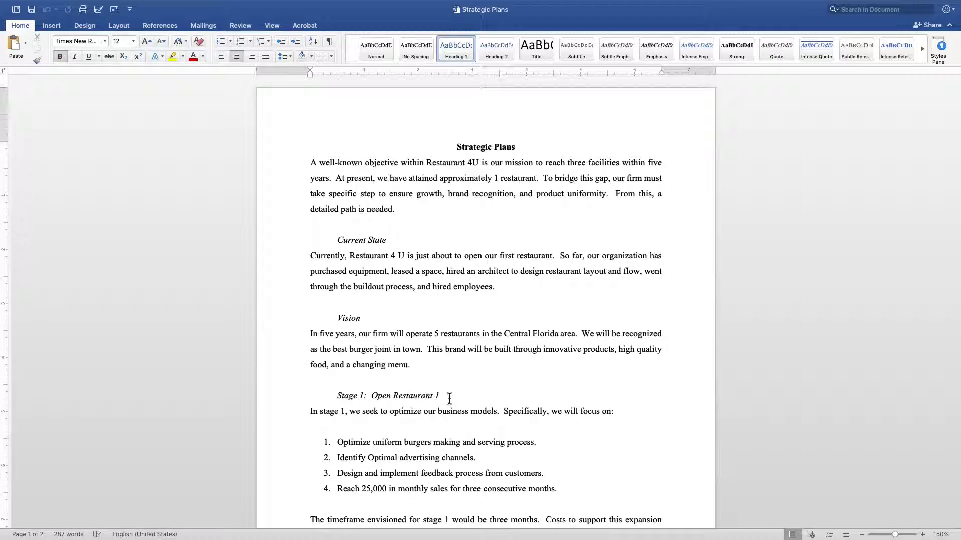
{"action": "key", "text": "super+Tab"}
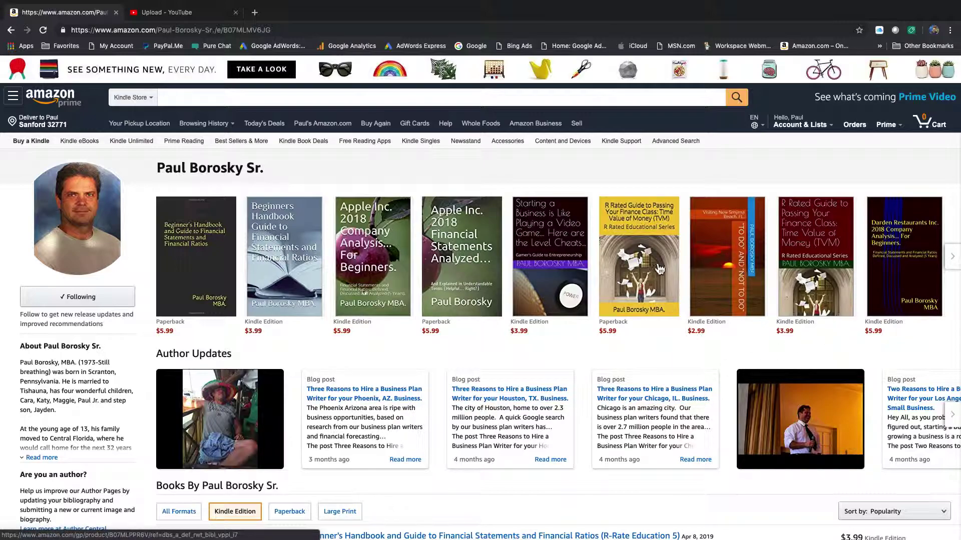
Advance the author's book carousel to titles like the 2019 small business fund-raising guide.
{"action": "mouse_move", "coordinate": [537, 266]}
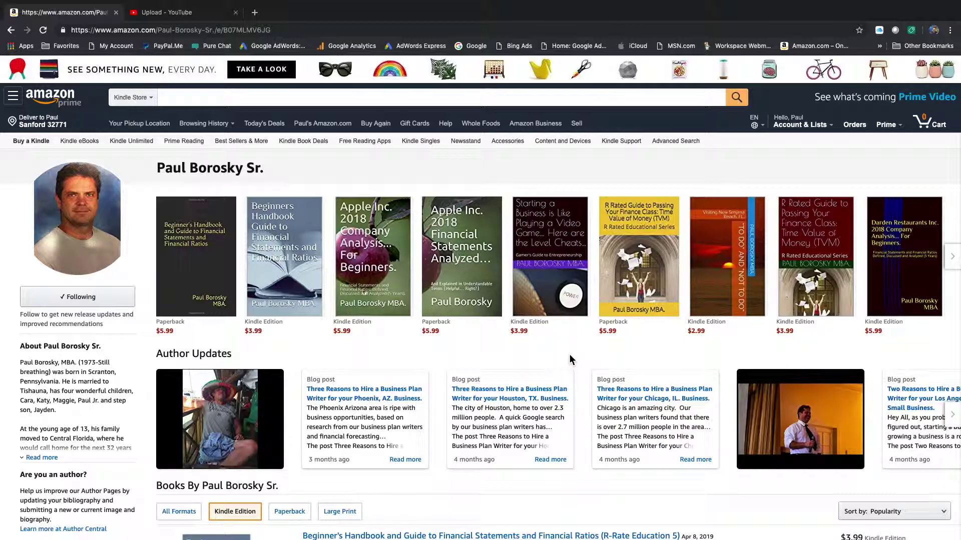
{"action": "mouse_move", "coordinate": [910, 274]}
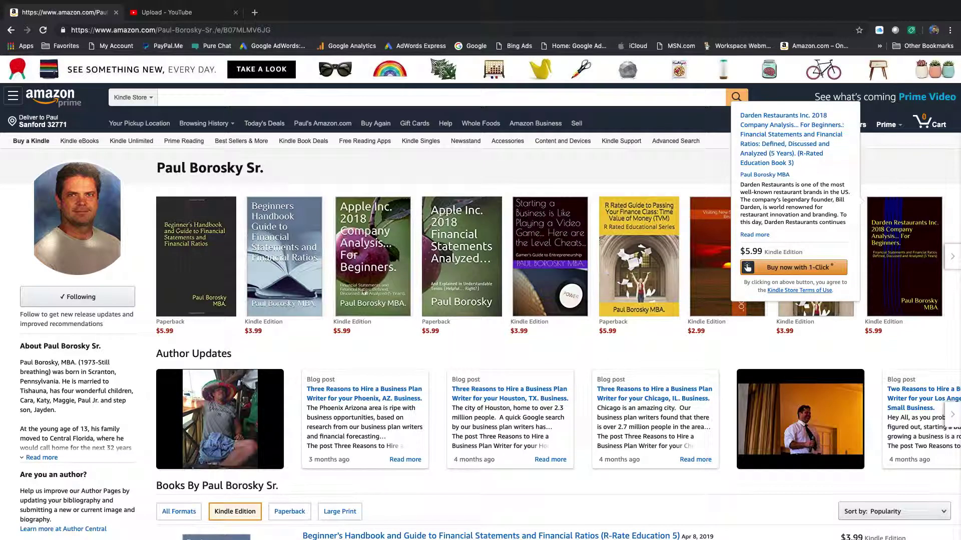
{"action": "scroll", "coordinate": [748, 268], "scroll_direction": "down", "scroll_amount": 10}
{"action": "scroll", "coordinate": [776, 343], "scroll_direction": "up", "scroll_amount": 10}
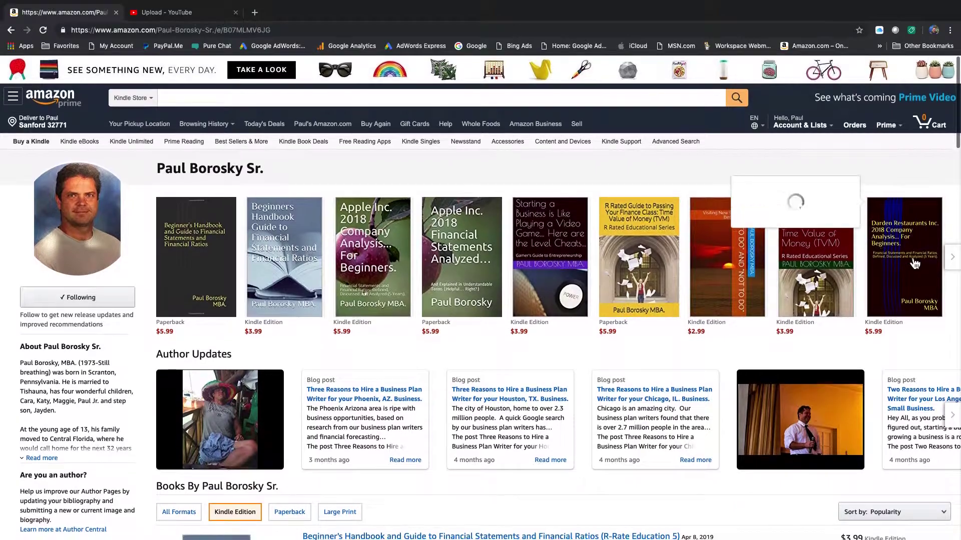
{"action": "left_click", "coordinate": [952, 256]}
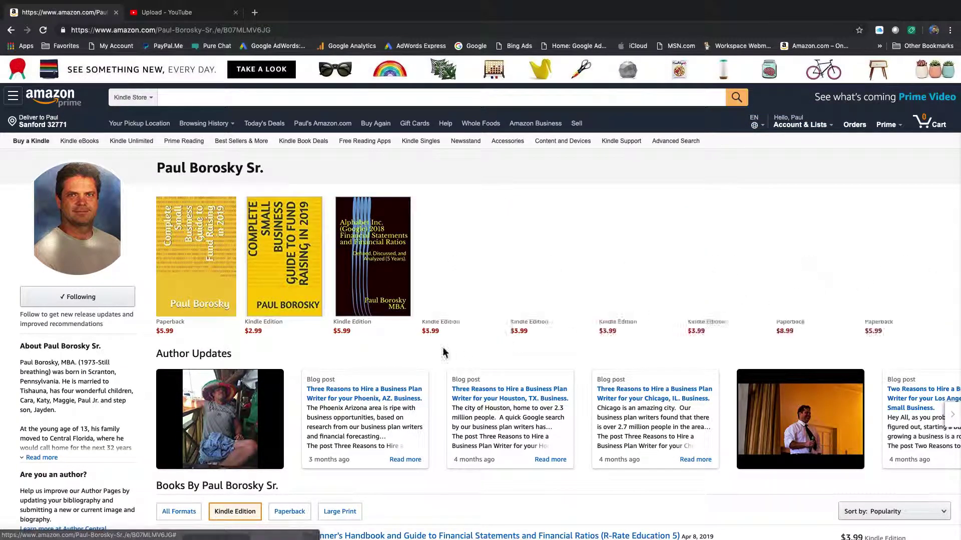